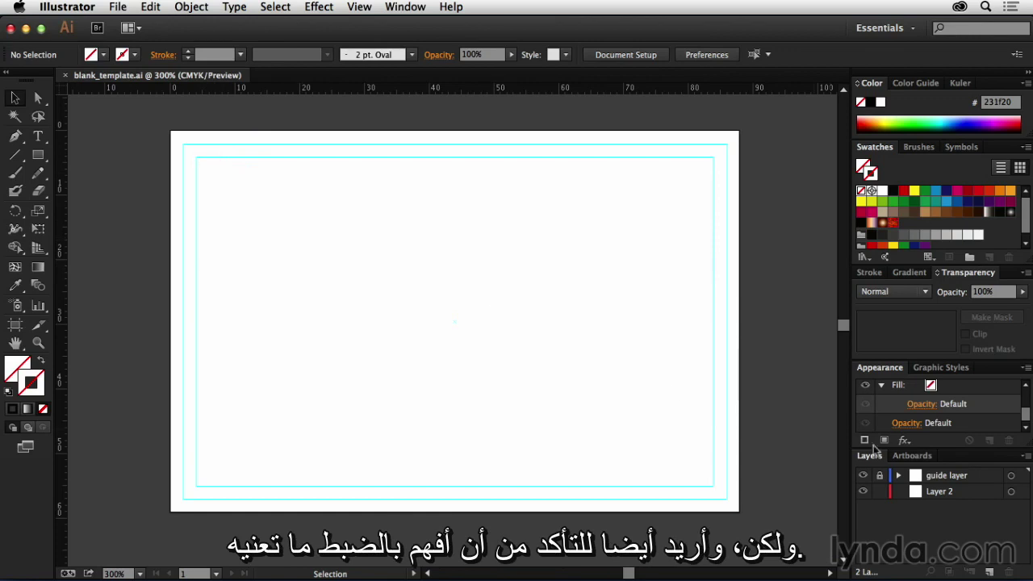
Unlock the guide layer and toggle the visibility of its Trim and Safe guides to identify each one
{"action": "left_click", "coordinate": [898, 476]}
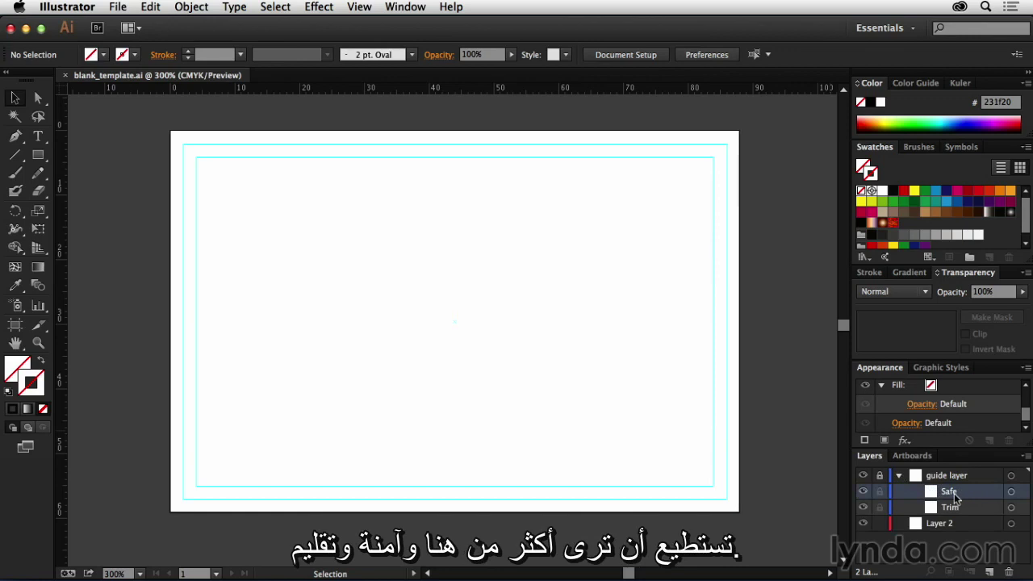
{"action": "left_click", "coordinate": [880, 475]}
{"action": "left_click", "coordinate": [864, 507]}
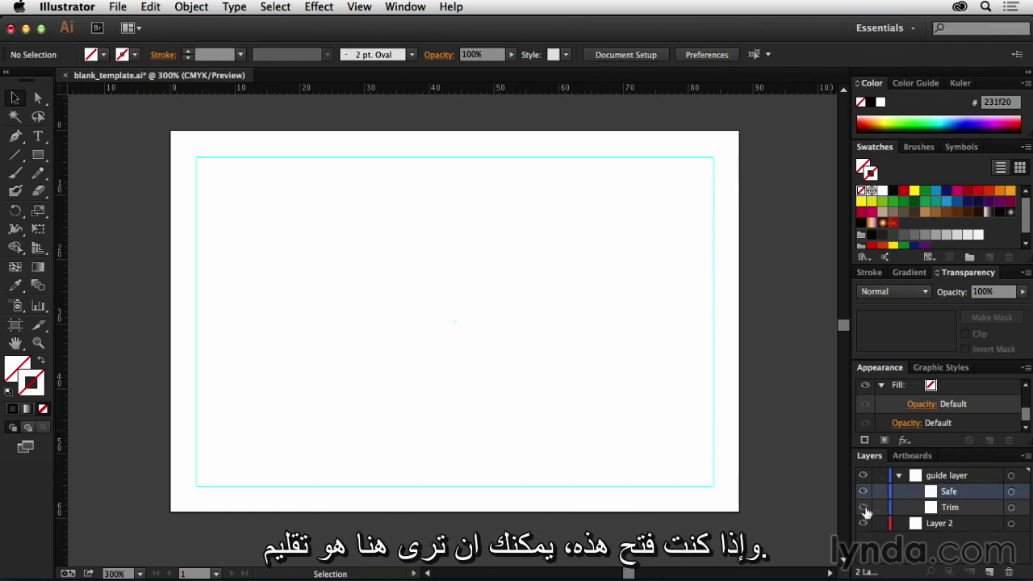
{"action": "left_click", "coordinate": [863, 508]}
{"action": "left_click", "coordinate": [863, 492]}
{"action": "left_click", "coordinate": [863, 491]}
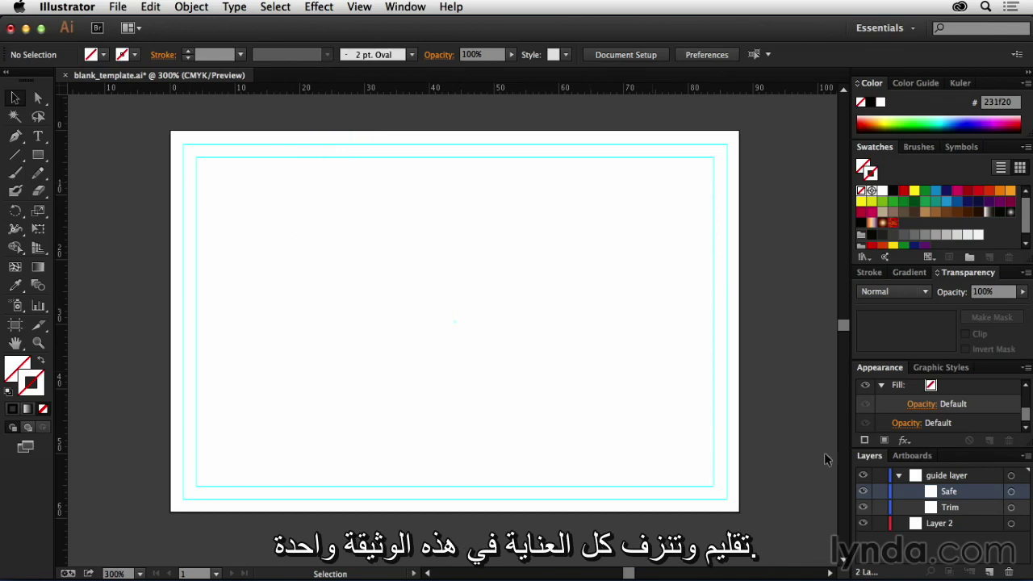
Lock and collapse the guide layer, and make Layer 2 the active layer
{"action": "left_click", "coordinate": [879, 476]}
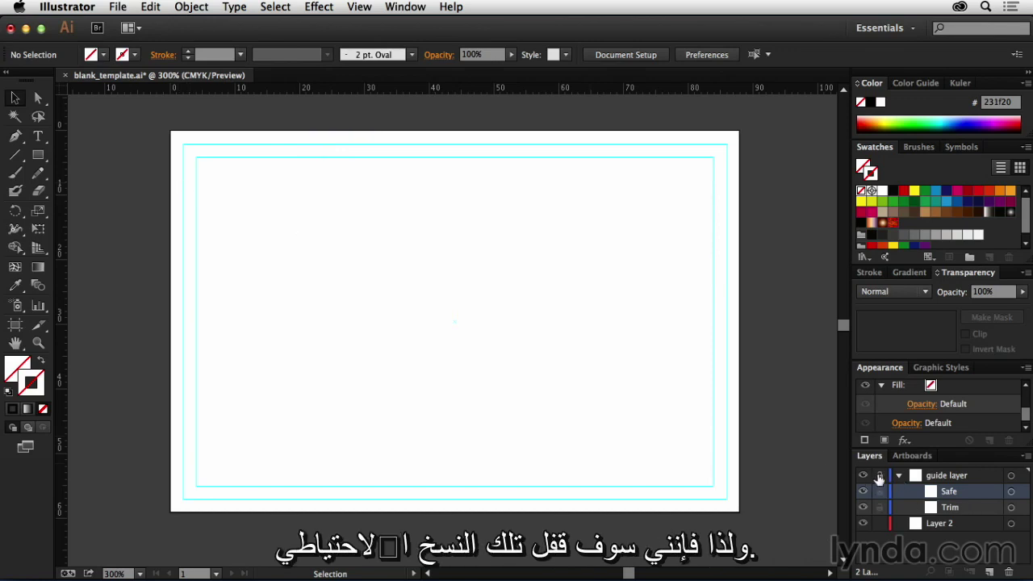
{"action": "left_click", "coordinate": [899, 476]}
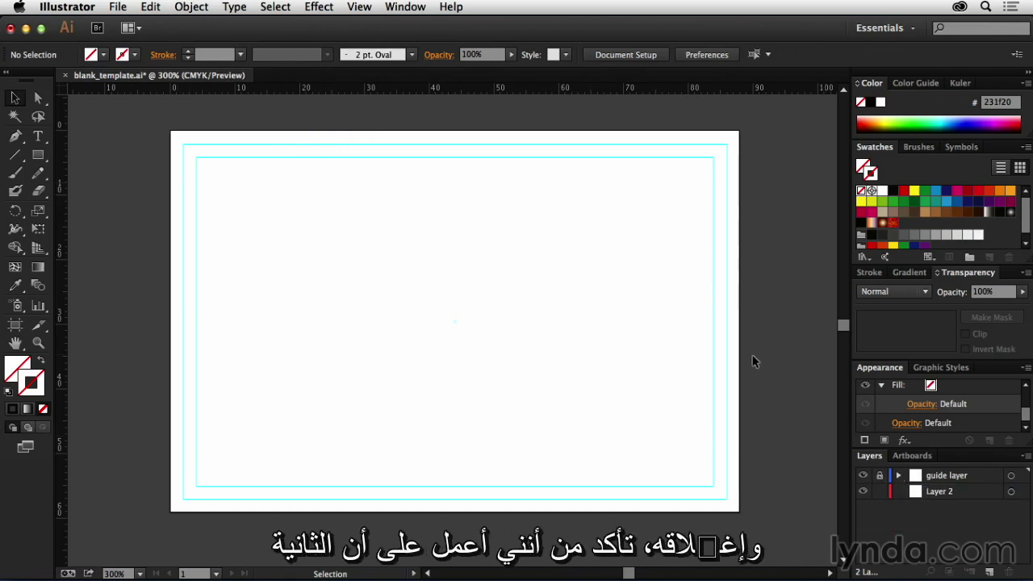
{"action": "left_click", "coordinate": [939, 491]}
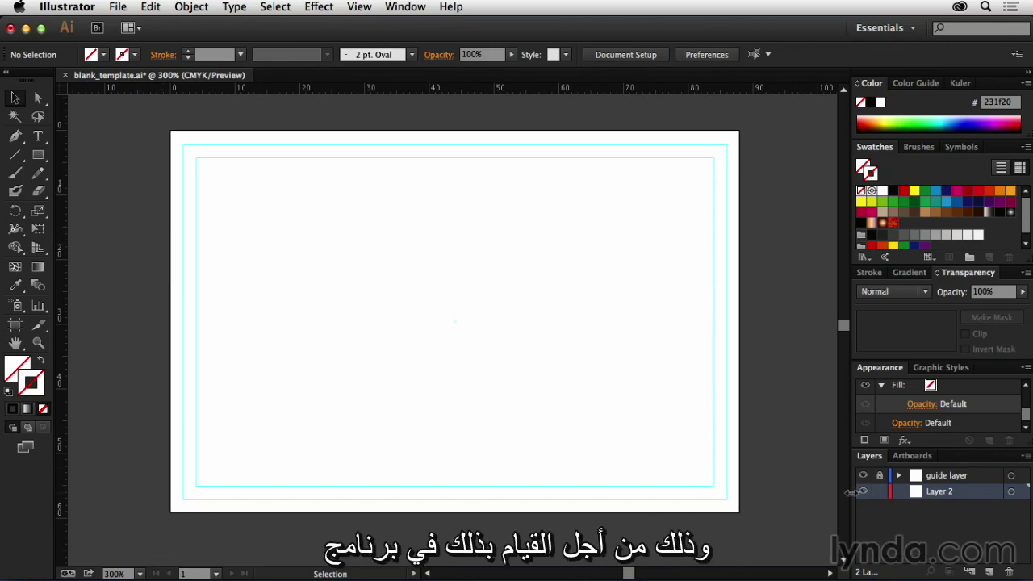
Add a second artboard to the business card template and compare it with the original artboard
{"action": "left_click", "coordinate": [910, 457]}
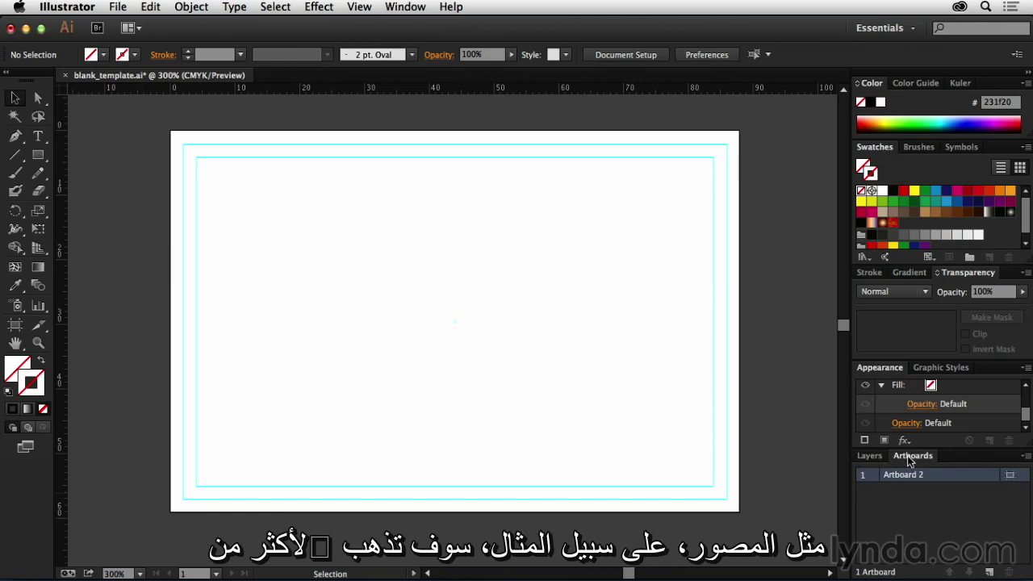
{"action": "left_click", "coordinate": [990, 575]}
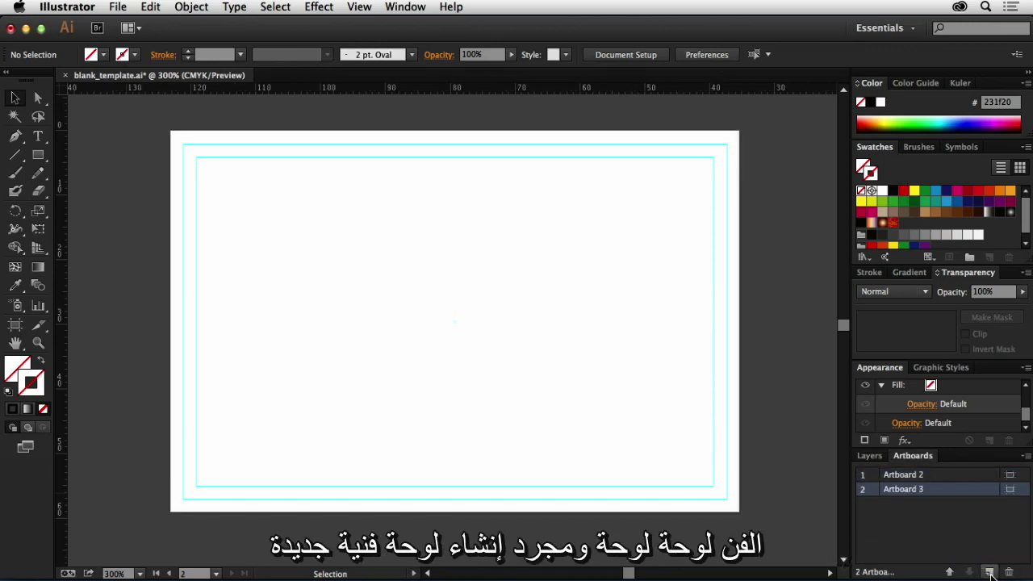
{"action": "mouse_move", "coordinate": [707, 399]}
{"action": "left_mouse_down"}
{"action": "mouse_move", "coordinate": [491, 340]}
{"action": "mouse_move", "coordinate": [357, 410]}
{"action": "mouse_move", "coordinate": [277, 432]}
{"action": "left_mouse_up"}
{"action": "mouse_move", "coordinate": [703, 342]}
{"action": "left_mouse_down"}
{"action": "mouse_move", "coordinate": [369, 362]}
{"action": "mouse_move", "coordinate": [382, 364]}
{"action": "left_mouse_up"}
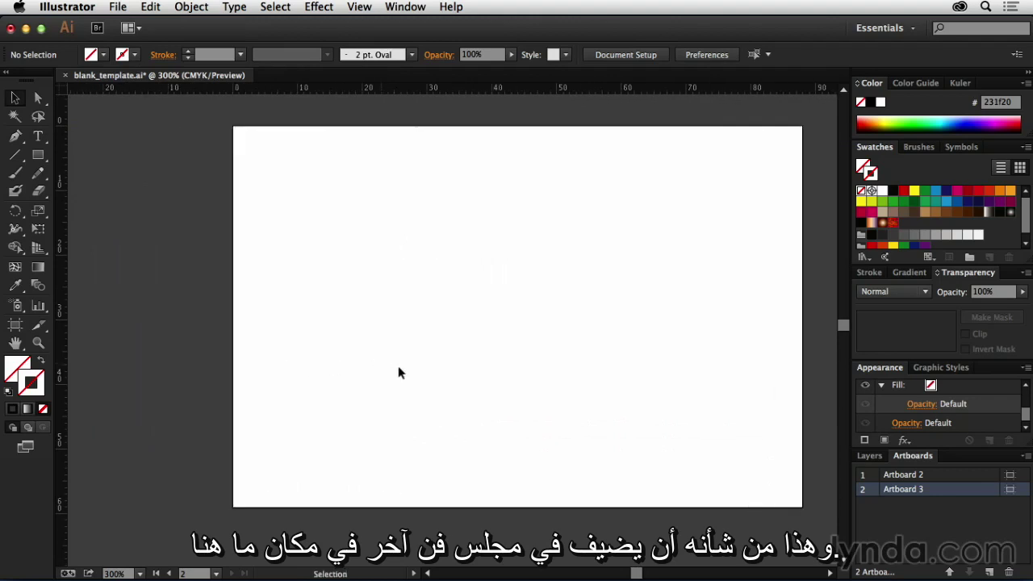
{"action": "left_click_drag", "start_coordinate": [226, 293], "coordinate": [741, 310]}
{"action": "mouse_move", "coordinate": [581, 325]}
{"action": "left_mouse_down"}
{"action": "mouse_move", "coordinate": [687, 302]}
{"action": "mouse_move", "coordinate": [684, 349]}
{"action": "left_mouse_up"}
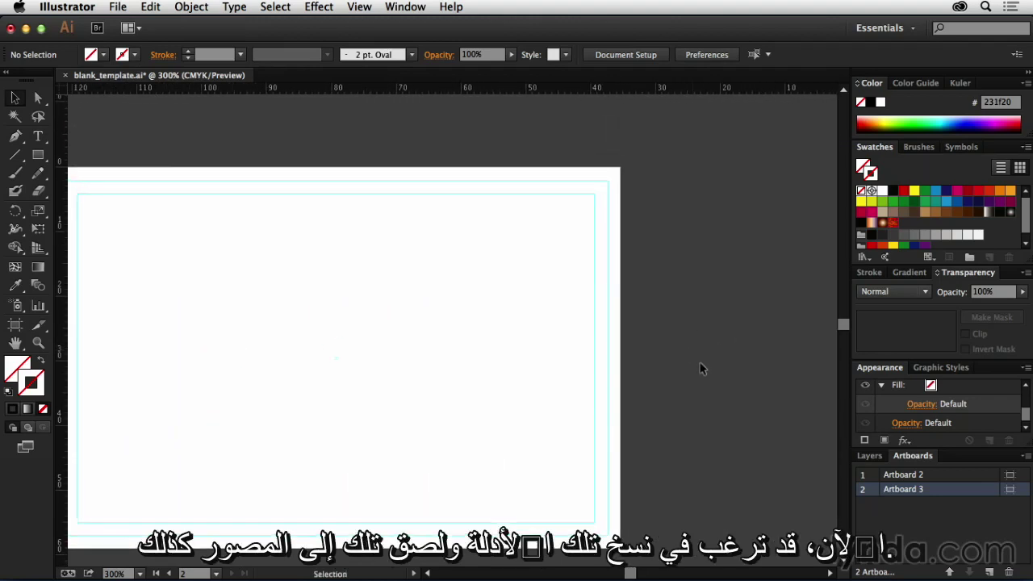
Unlock the guide layer and the document's guides, and select both the Safe and Trim guides on the first artboard
{"action": "left_click", "coordinate": [870, 456]}
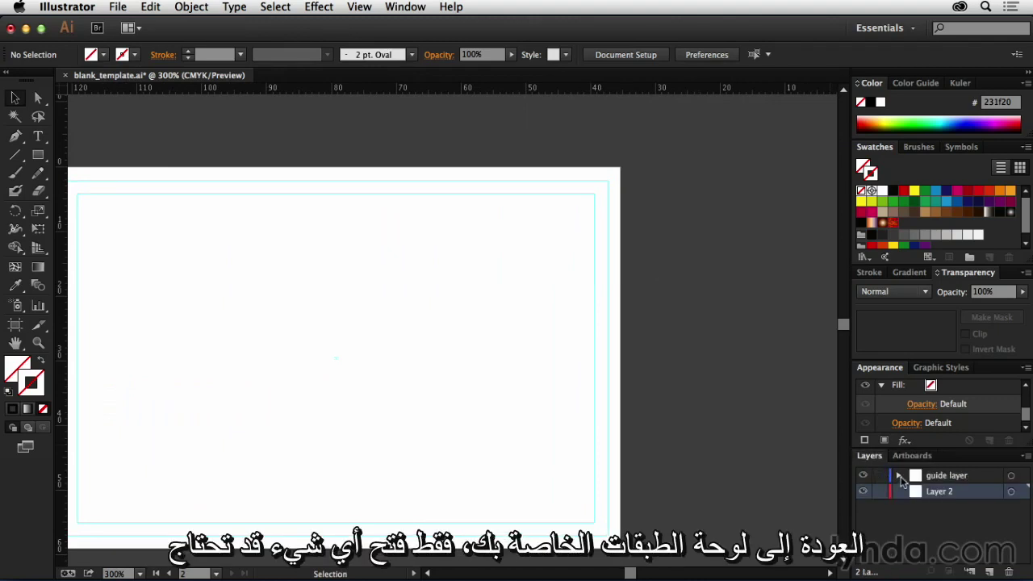
{"action": "left_click", "coordinate": [899, 475]}
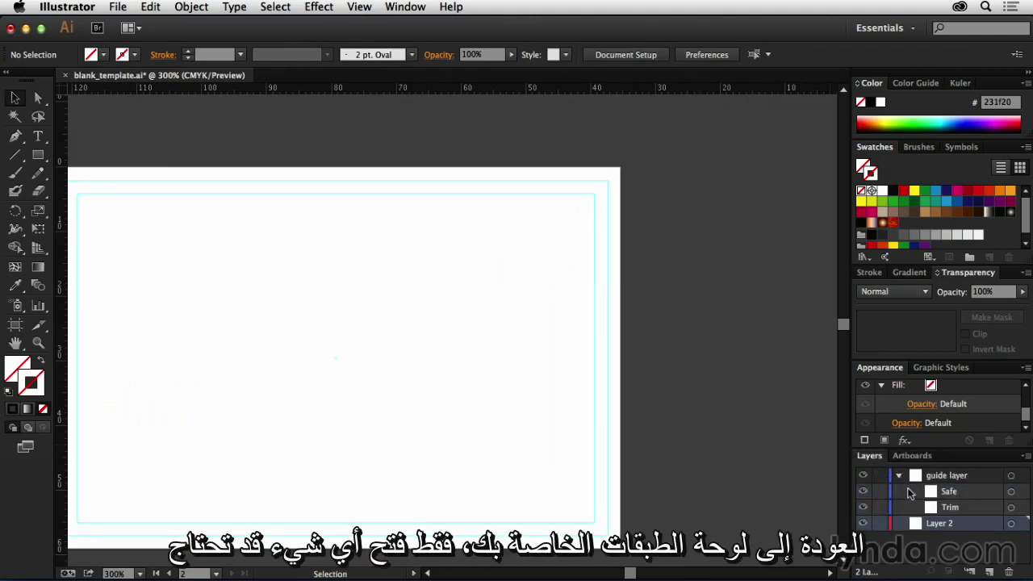
{"action": "left_click", "coordinate": [1011, 494]}
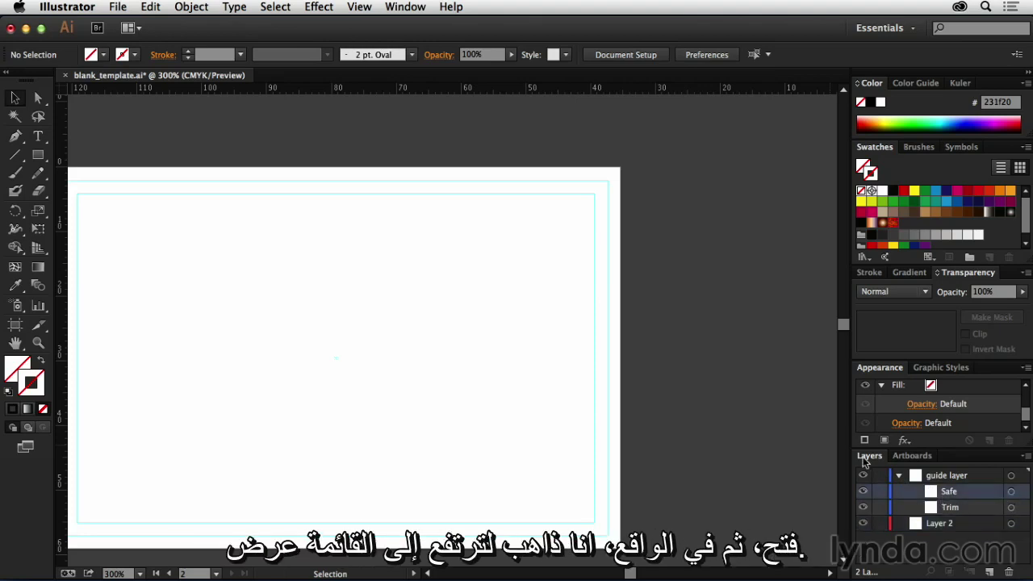
{"action": "left_click", "coordinate": [359, 7]}
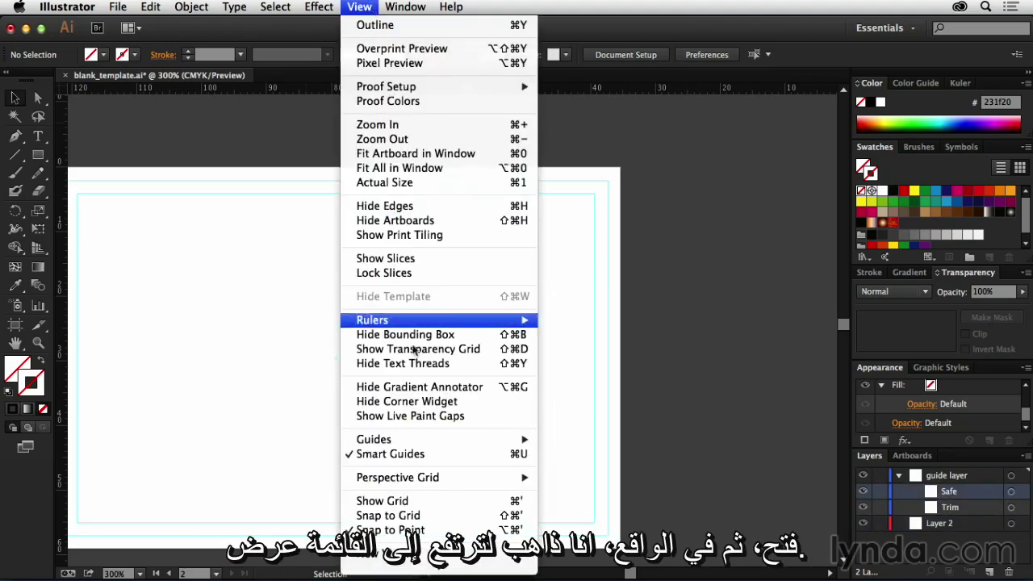
{"action": "mouse_move", "coordinate": [424, 440]}
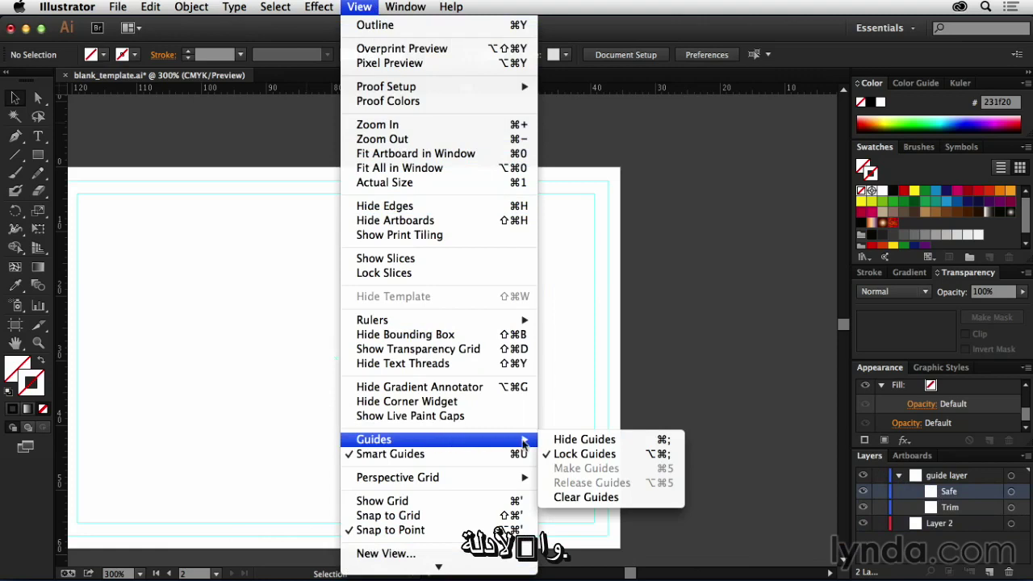
{"action": "left_click", "coordinate": [584, 453]}
{"action": "left_click_drag", "start_coordinate": [642, 424], "coordinate": [535, 456]}
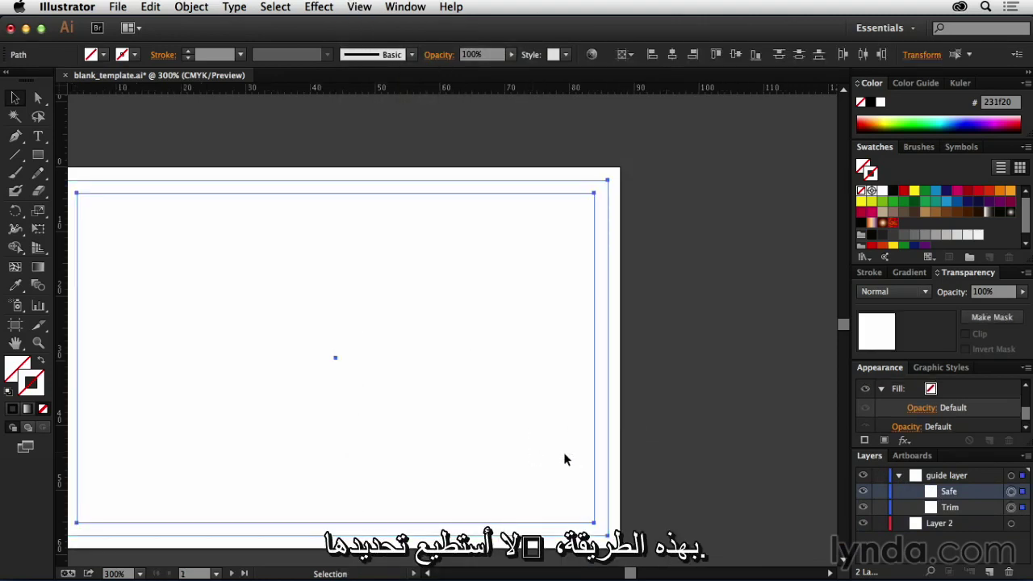
Copy the selected Safe and Trim guides and paste them in place on the second artboard
{"action": "scroll", "coordinate": [621, 357], "scroll_direction": "right", "scroll_amount": 10}
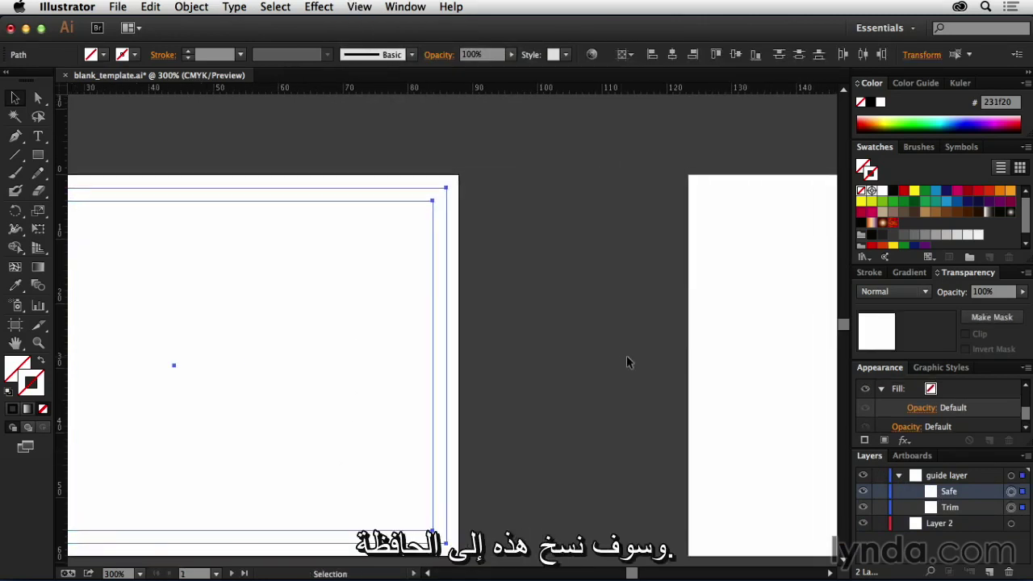
{"action": "scroll", "coordinate": [295, 288], "scroll_direction": "right", "scroll_amount": 10}
{"action": "left_click", "coordinate": [405, 287]}
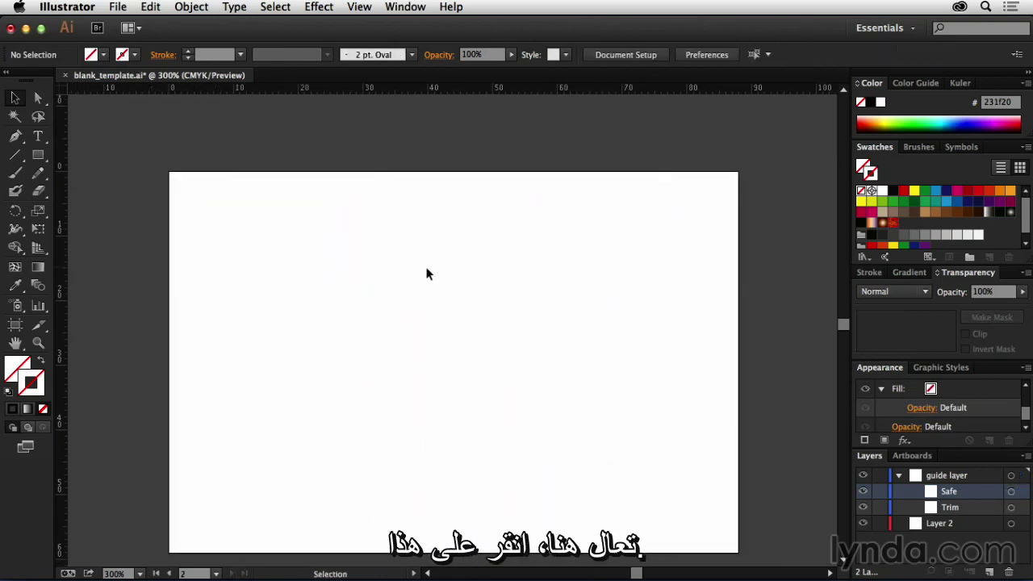
{"action": "left_click", "coordinate": [150, 6]}
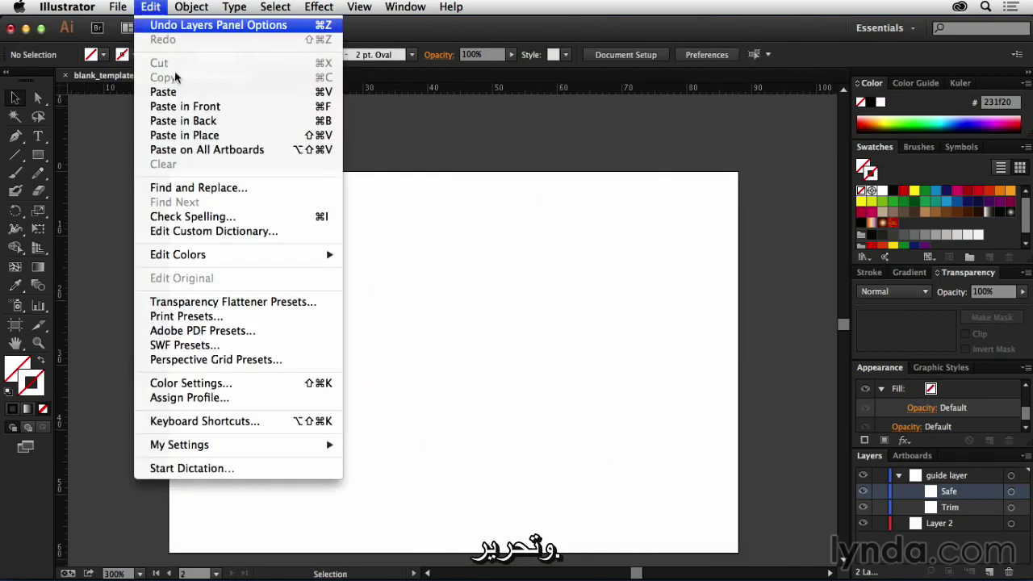
{"action": "left_click", "coordinate": [184, 134]}
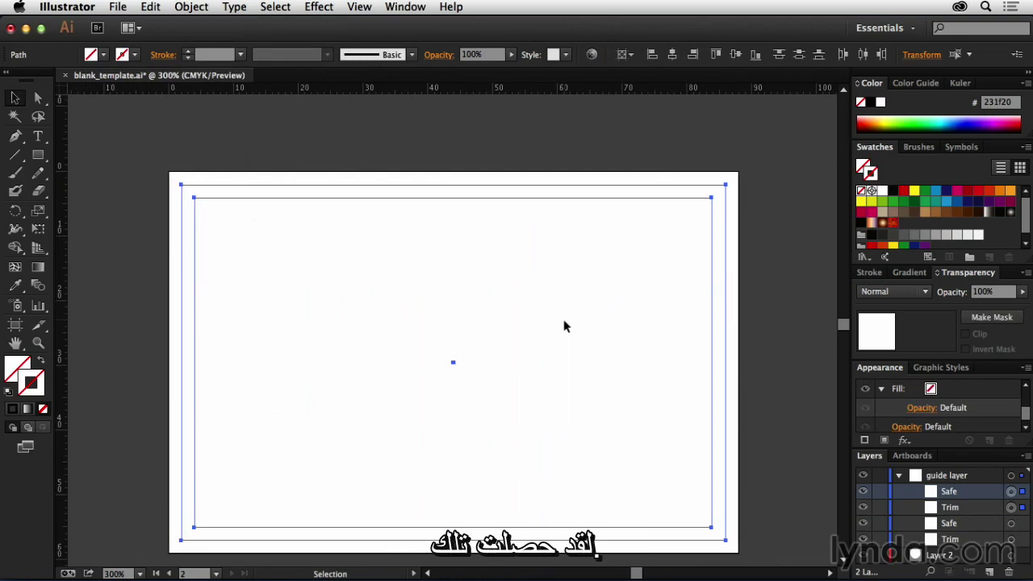
Lock all guides in the document and zoom out to 200% to check both artboards
{"action": "left_click", "coordinate": [361, 6]}
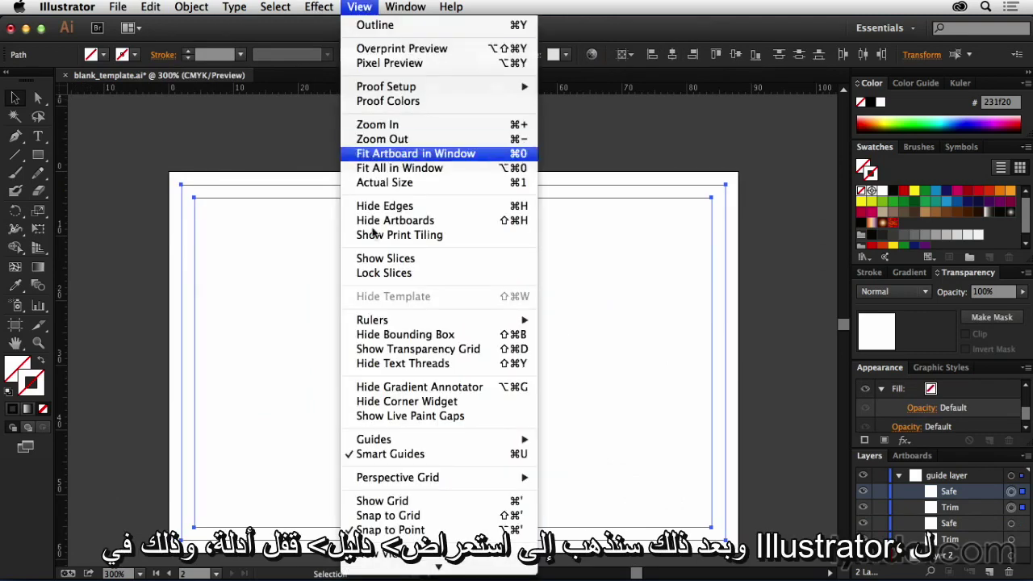
{"action": "mouse_move", "coordinate": [458, 442]}
{"action": "left_click", "coordinate": [612, 459]}
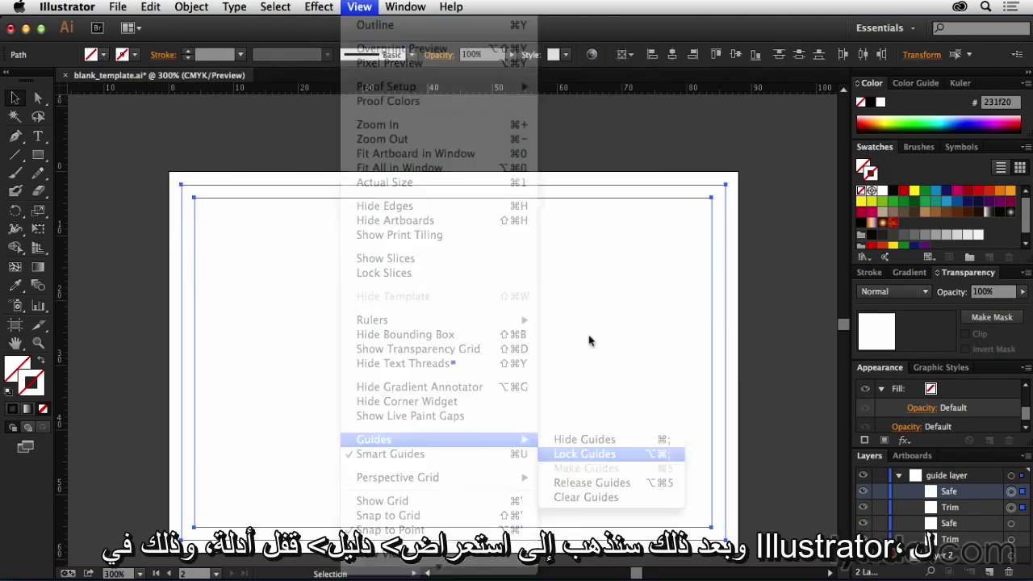
{"action": "key", "text": "super+minus"}
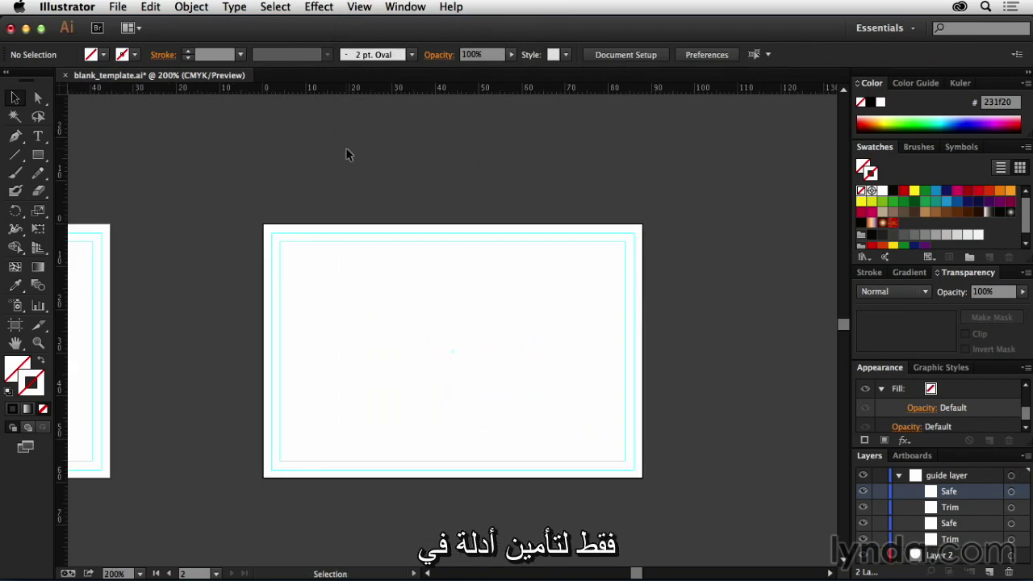
{"action": "left_click_drag", "start_coordinate": [157, 265], "coordinate": [606, 266]}
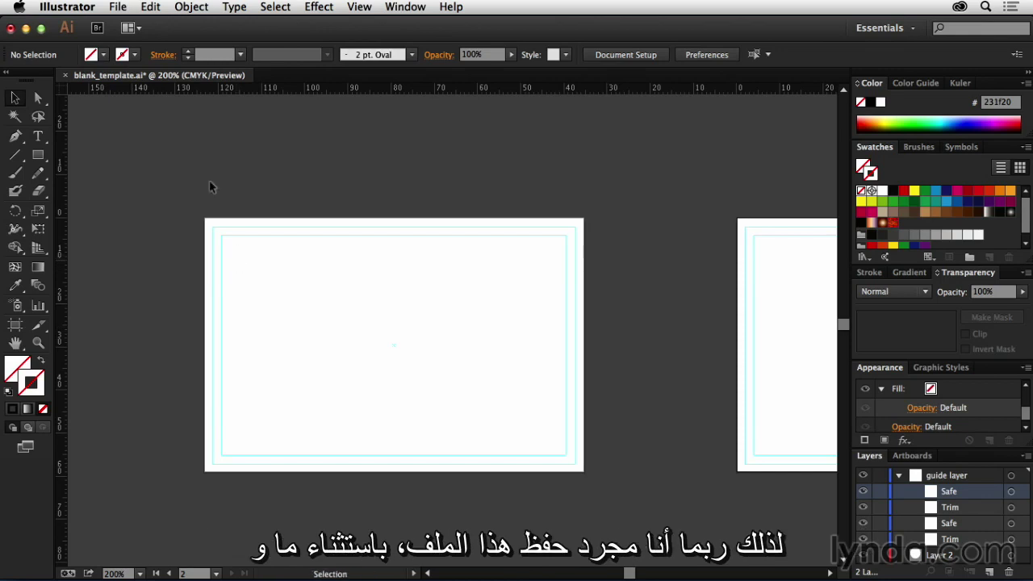
Save the document to the Desktop as blank_template.ai in Adobe Illustrator format, replacing the existing file
{"action": "left_click", "coordinate": [117, 6]}
{"action": "left_click", "coordinate": [173, 134]}
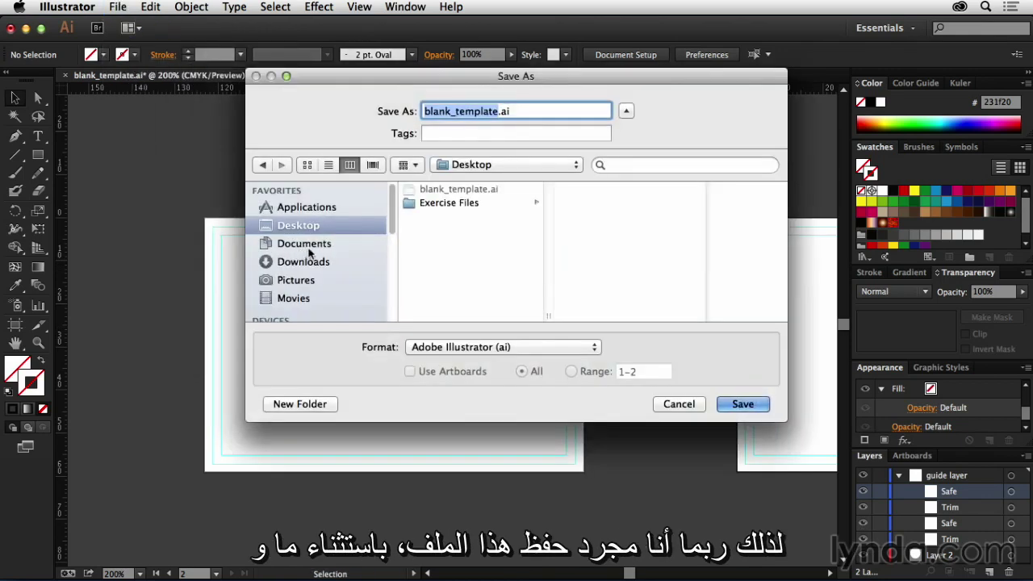
{"action": "left_click", "coordinate": [700, 348]}
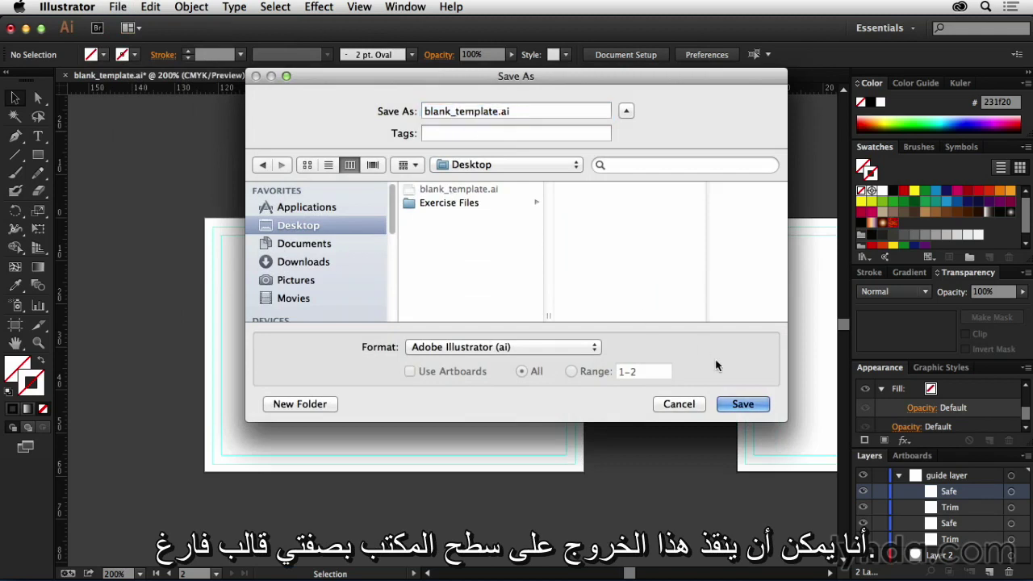
{"action": "key", "text": "Return"}
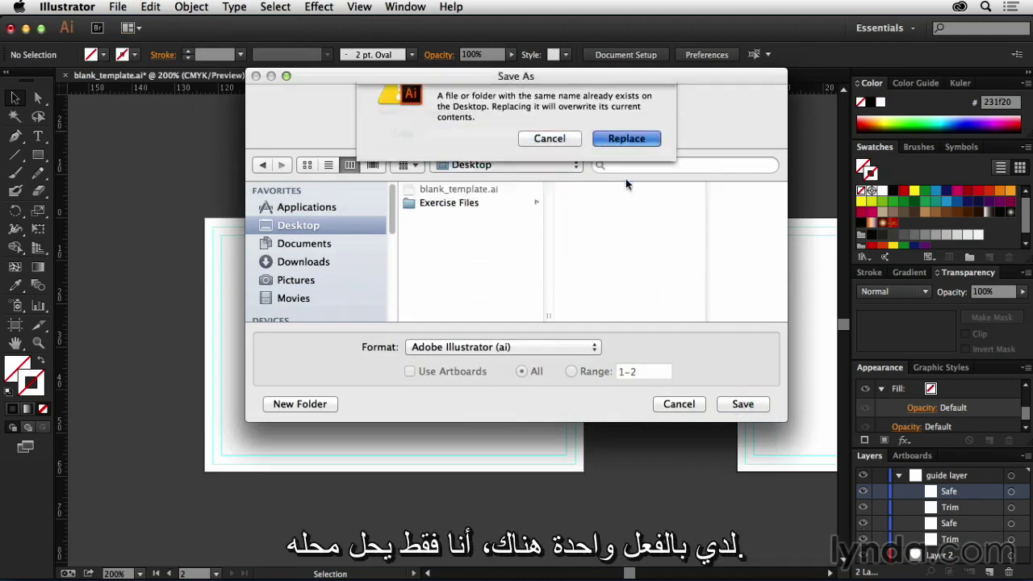
{"action": "left_click", "coordinate": [626, 175]}
{"action": "left_click", "coordinate": [660, 512]}
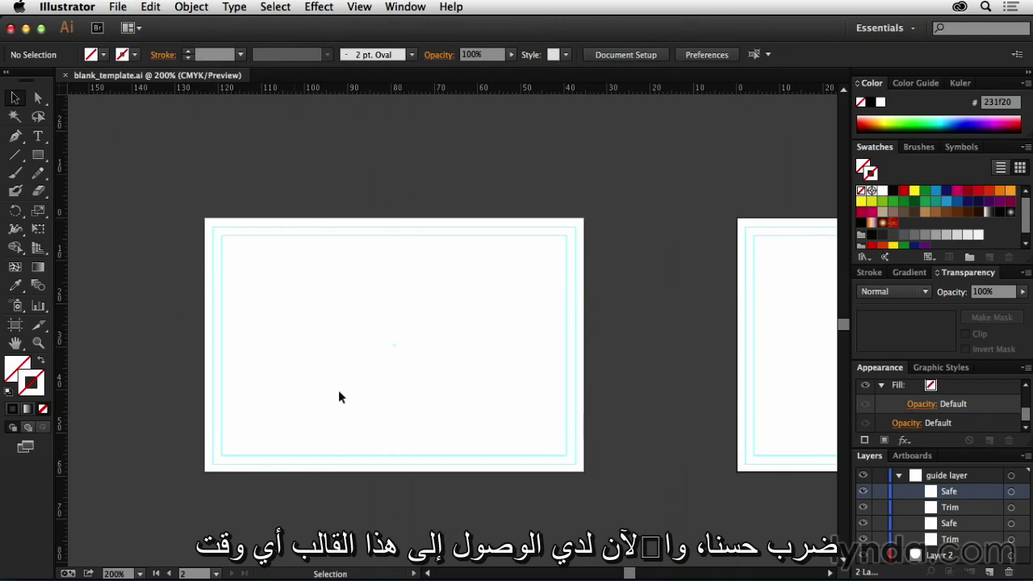